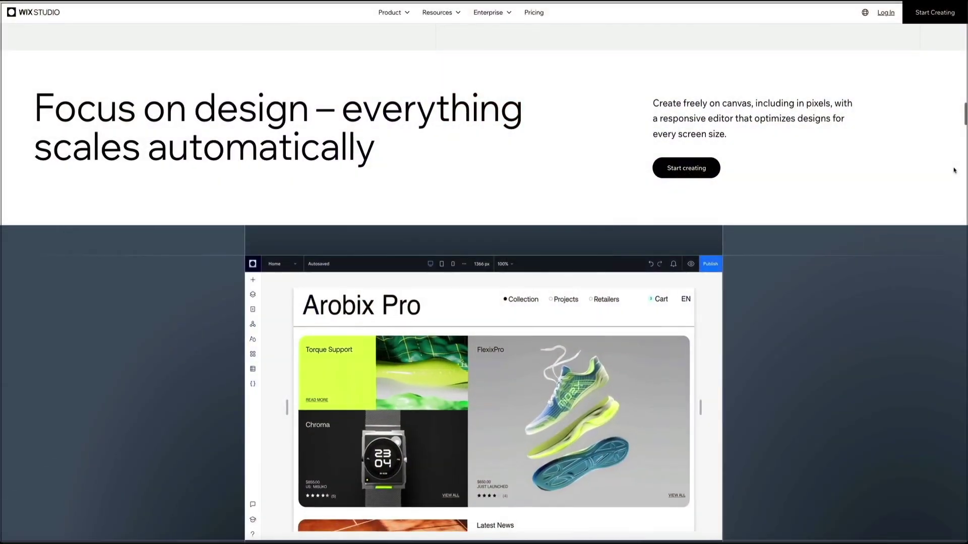
Scroll down, then select the Ignite Fitness hero section showing the two trainers.
scroll(954, 170, "down", 2)
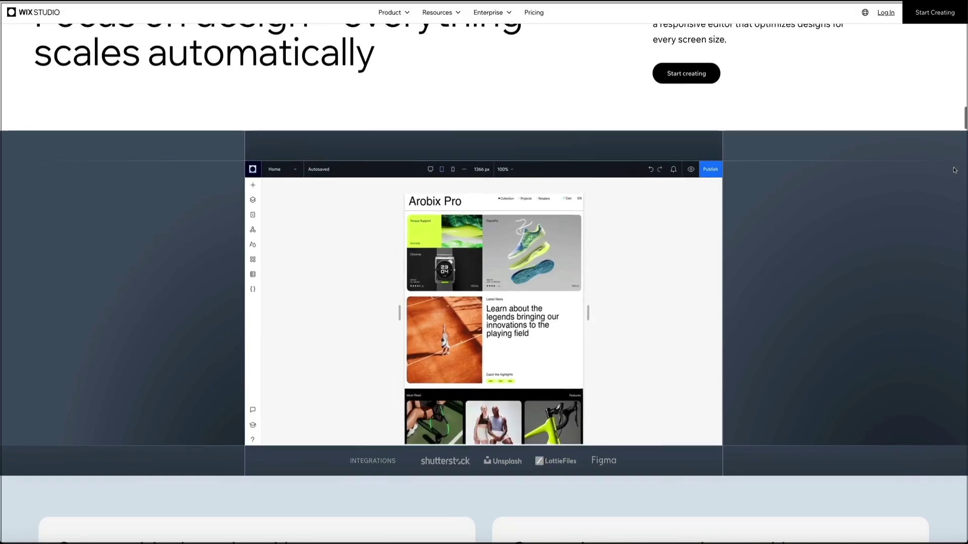
scroll(954, 171, "down", 3)
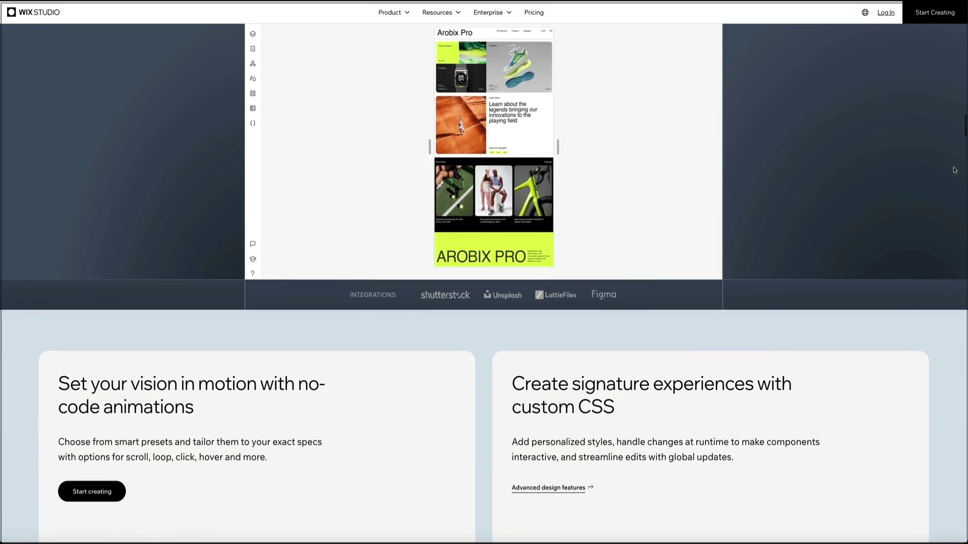
scroll(954, 170, "down", 3)
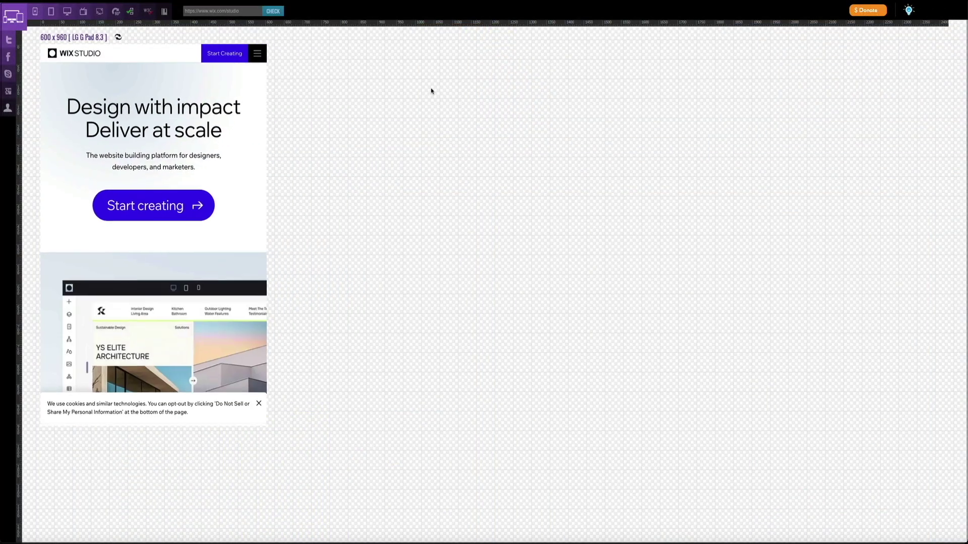
scroll(226, 162, "down", 3)
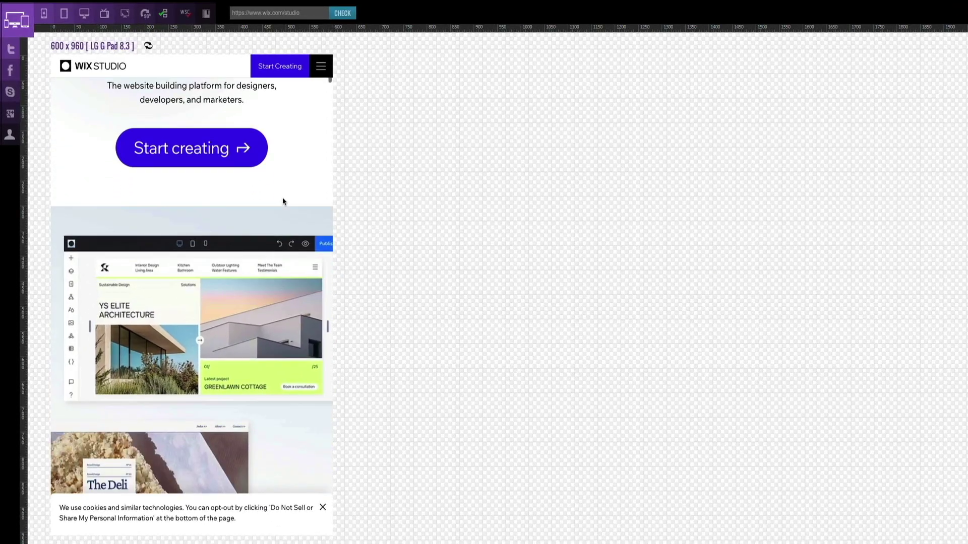
scroll(283, 198, "down", 5)
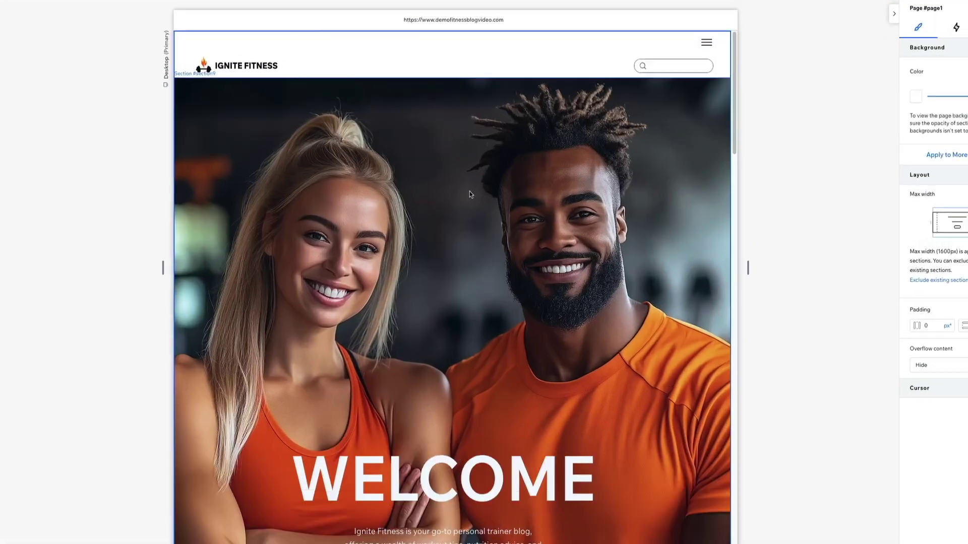
left_click(507, 181)
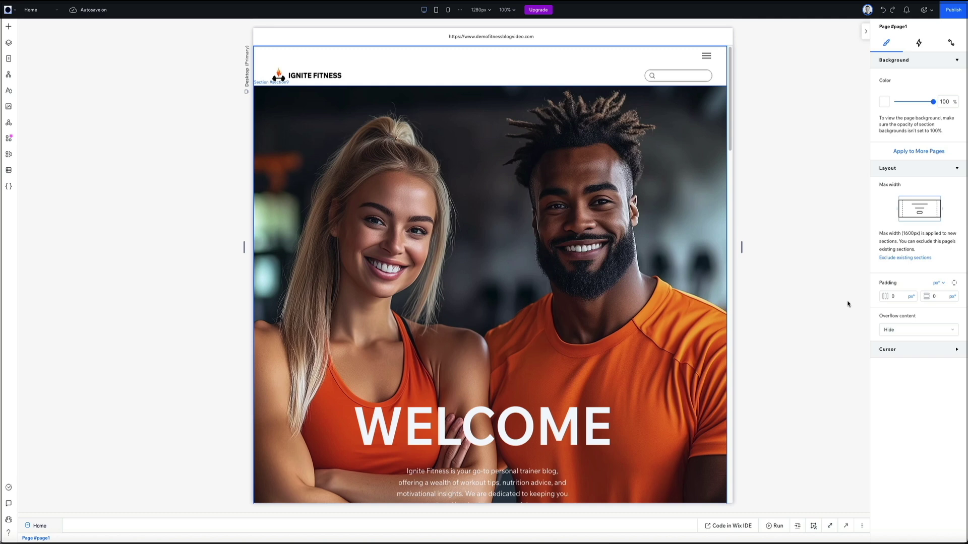
Preview the Ignite Fitness page at the 390px mobile breakpoint.
left_click(448, 10)
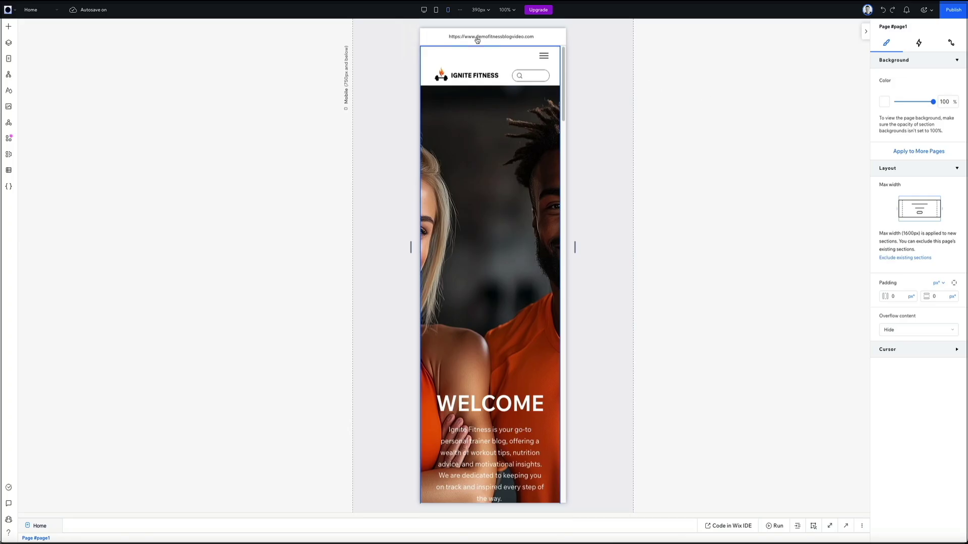
Return to desktop width and generate a Responsive AI design for the hero section.
left_click(423, 10)
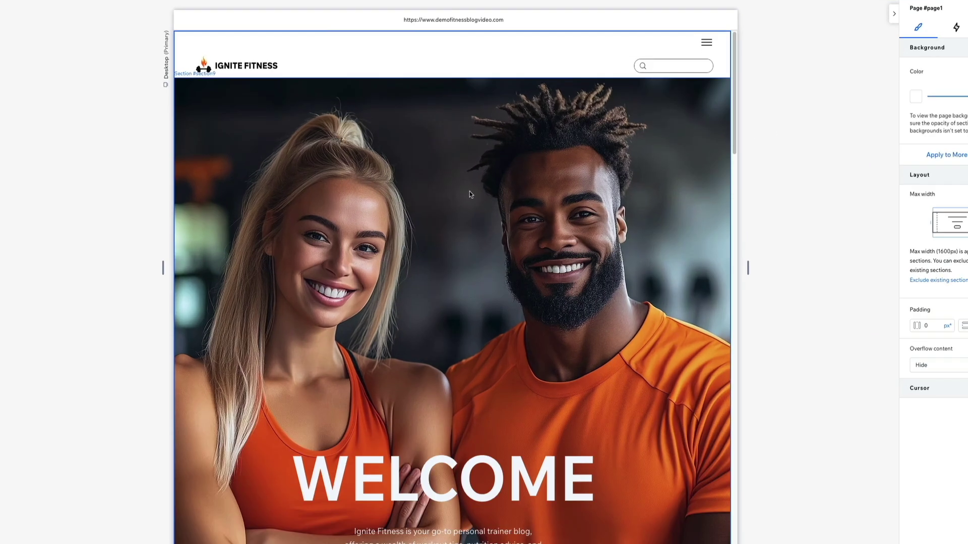
left_click(503, 183)
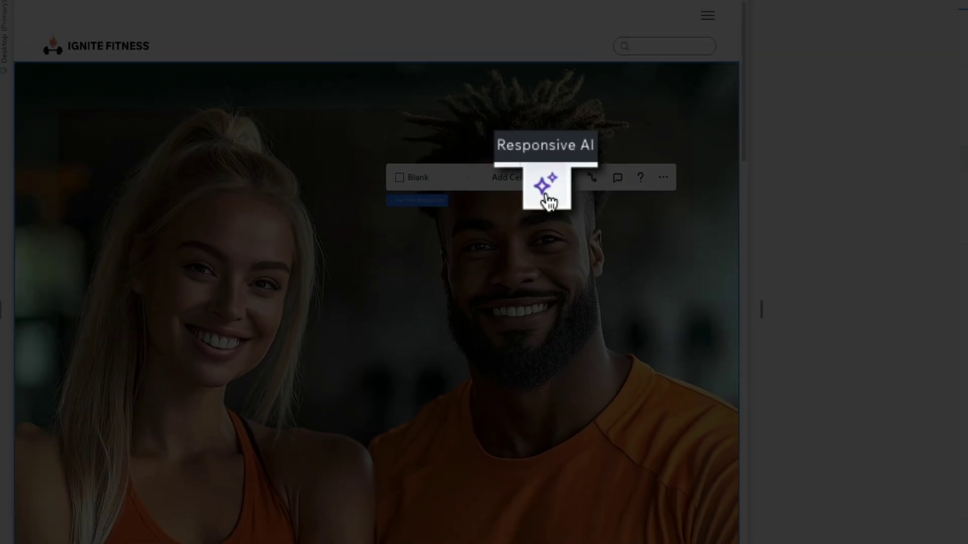
left_click(547, 197)
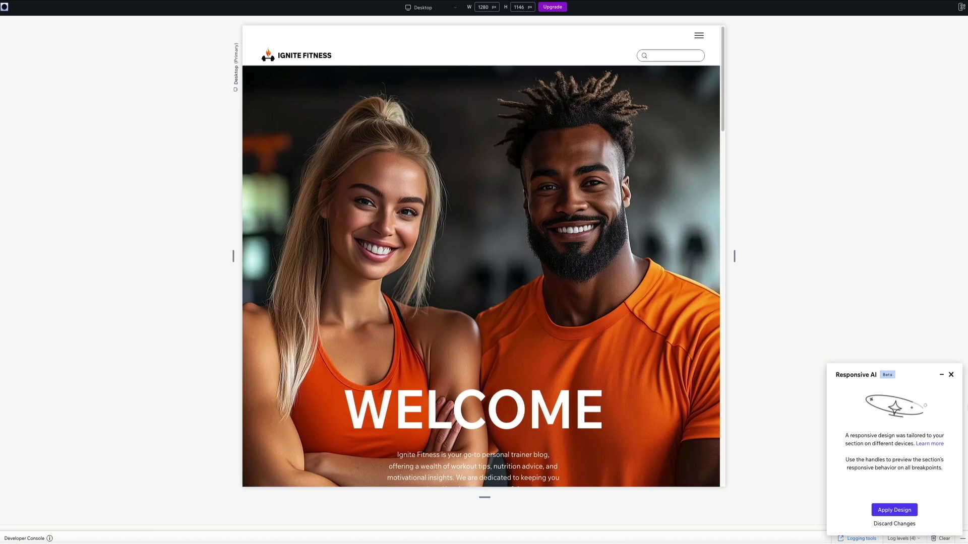
left_click(422, 7)
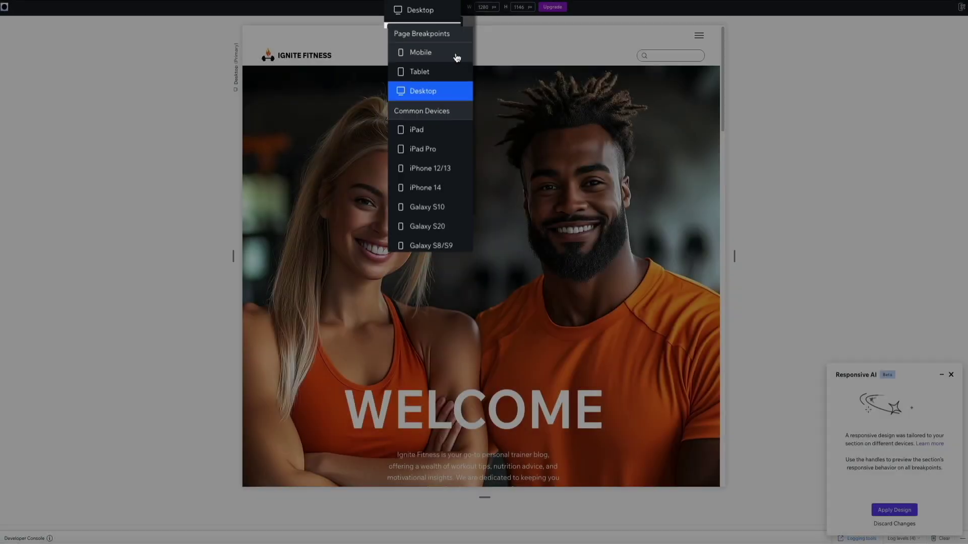
left_click(460, 75)
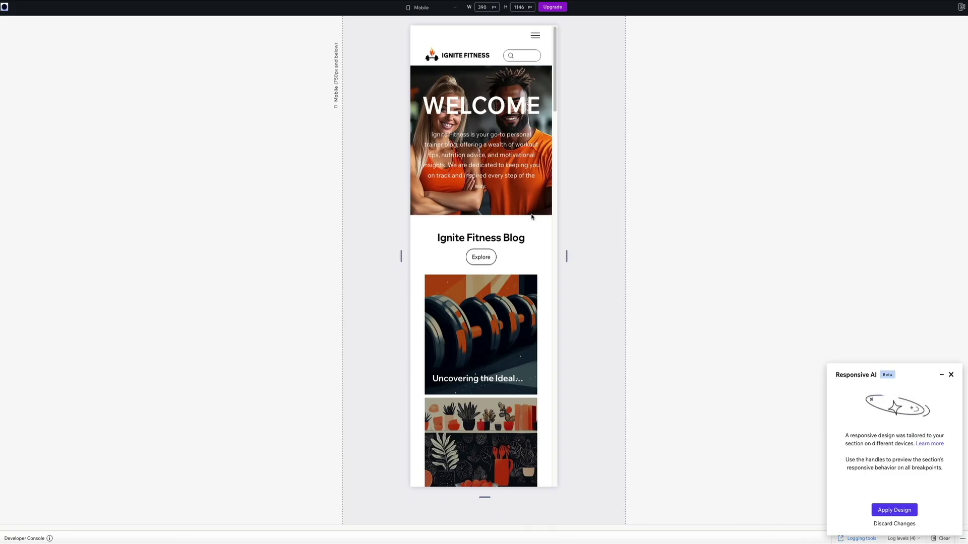
scroll(532, 217, "down", 3)
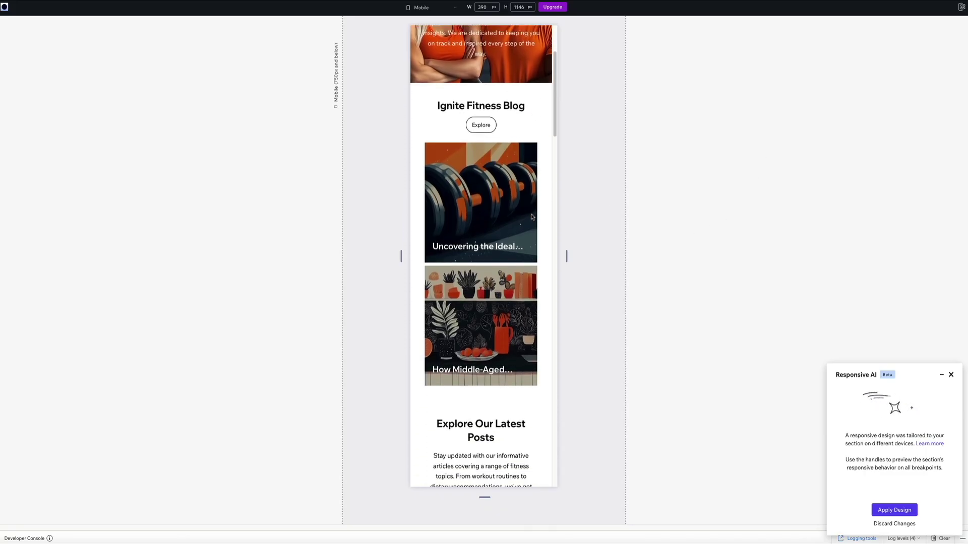
scroll(531, 216, "down", 3)
scroll(531, 216, "down", 3)
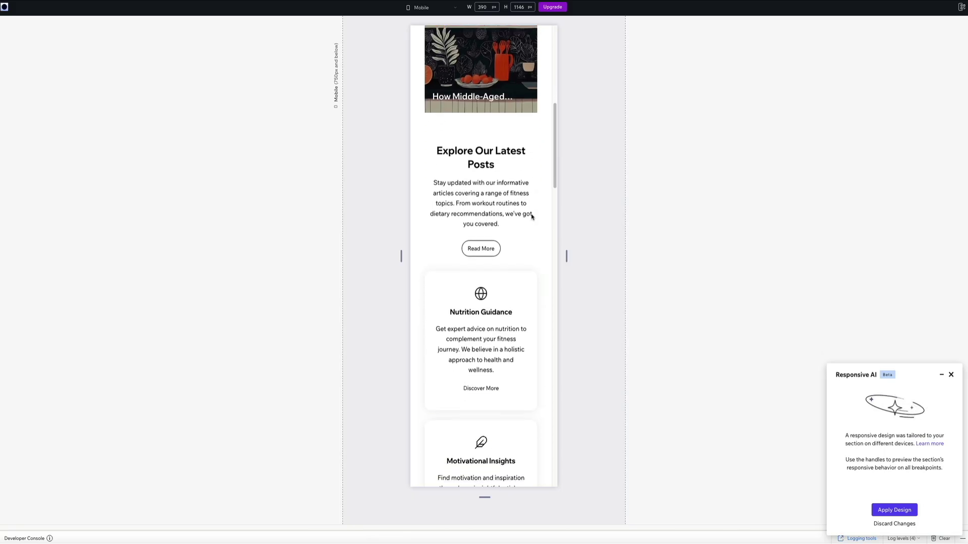
scroll(532, 217, "down", 5)
scroll(531, 216, "down", 3)
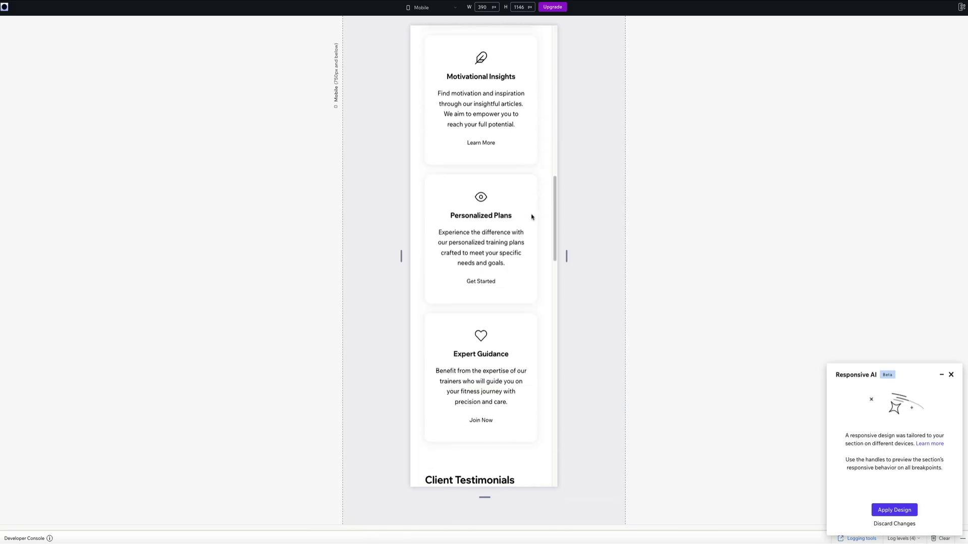
scroll(532, 216, "down", 8)
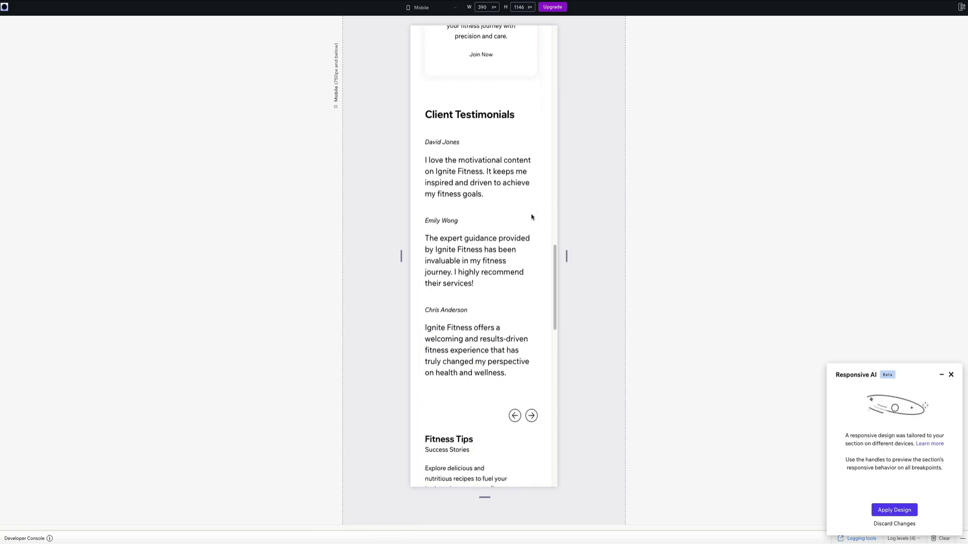
scroll(531, 217, "down", 4)
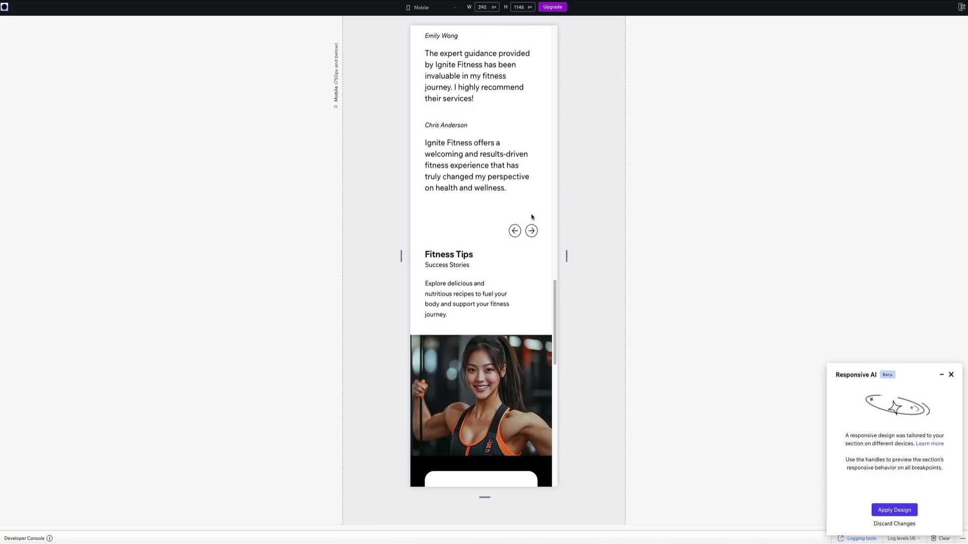
scroll(531, 217, "down", 1)
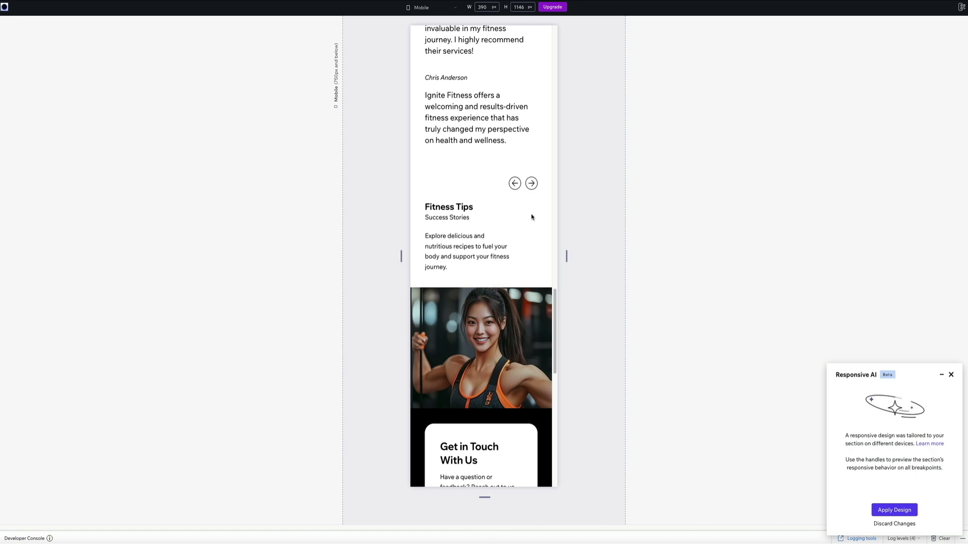
scroll(531, 216, "up", 5)
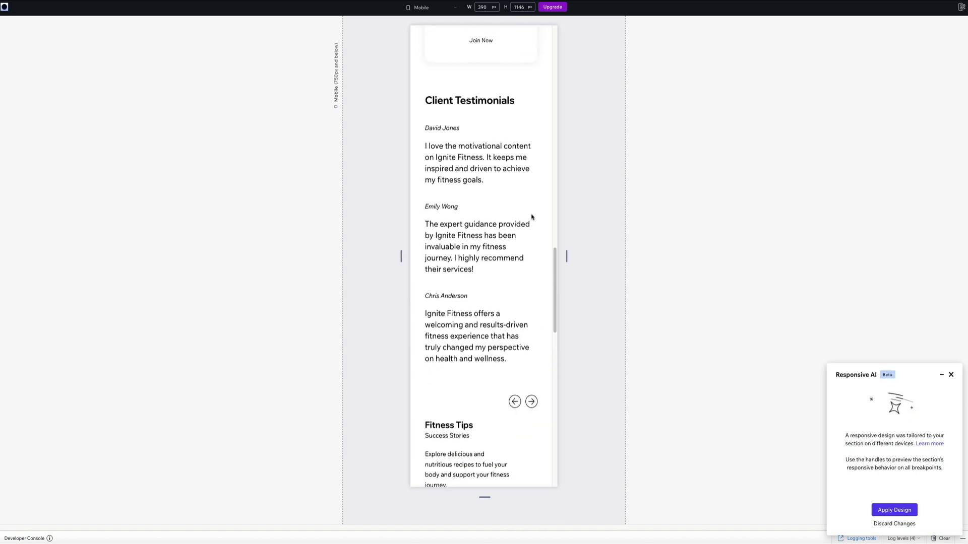
scroll(531, 217, "up", 8)
scroll(532, 217, "up", 7)
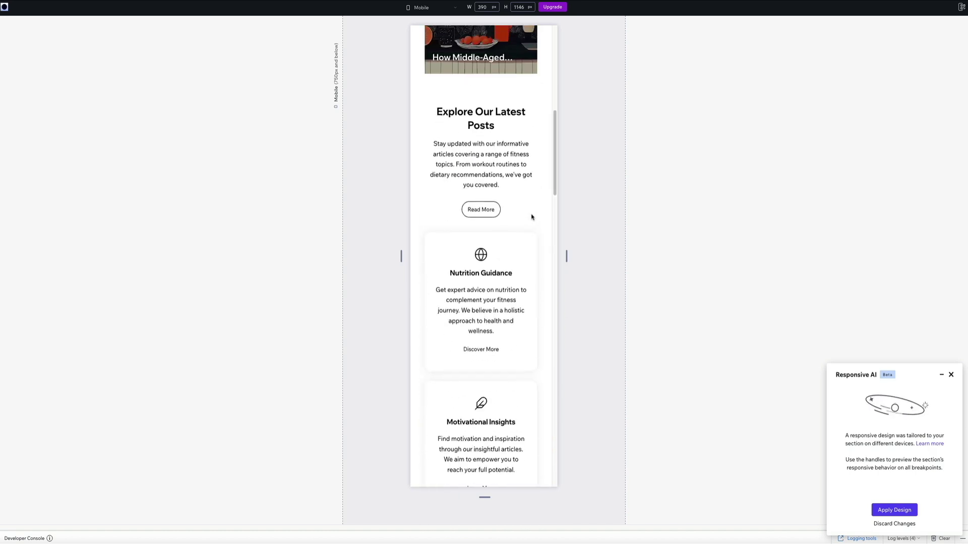
scroll(531, 217, "up", 13)
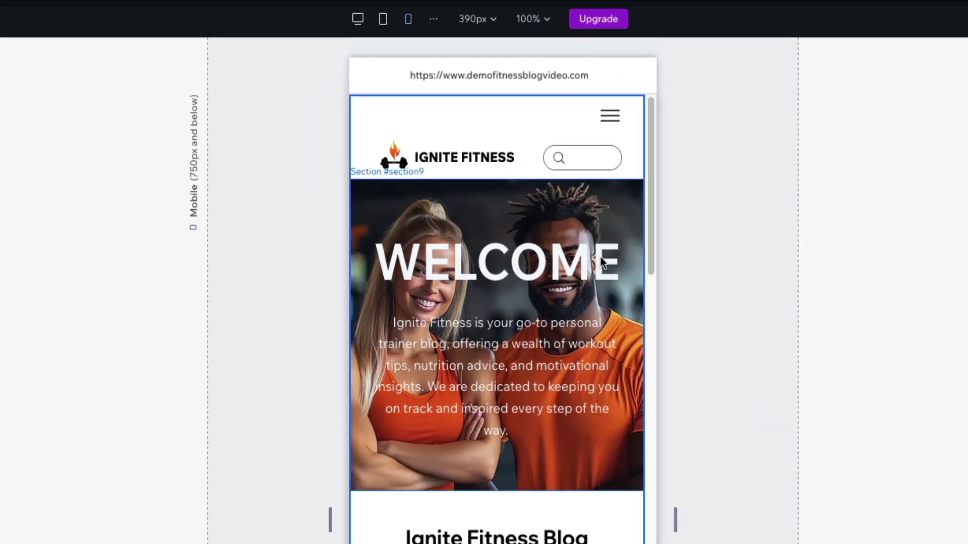
Select the WELCOME heading in the hero stack and keep its responsive behaviour at Relative width.
left_click(519, 122)
left_click(520, 124)
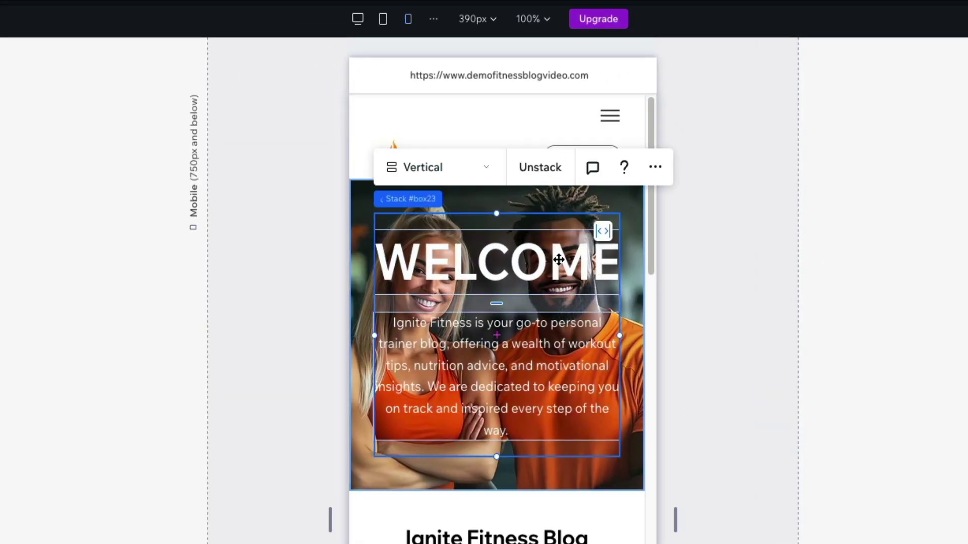
left_click(559, 260)
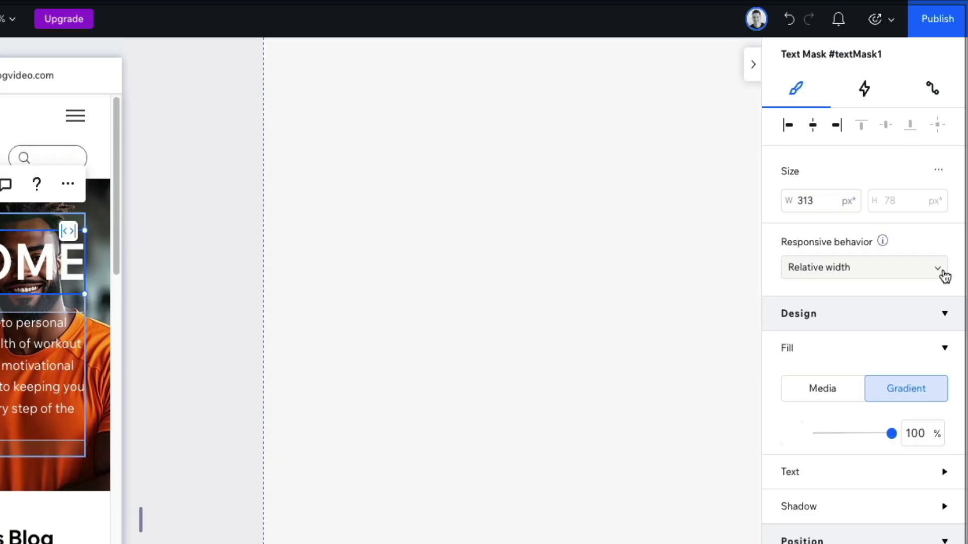
left_click(942, 274)
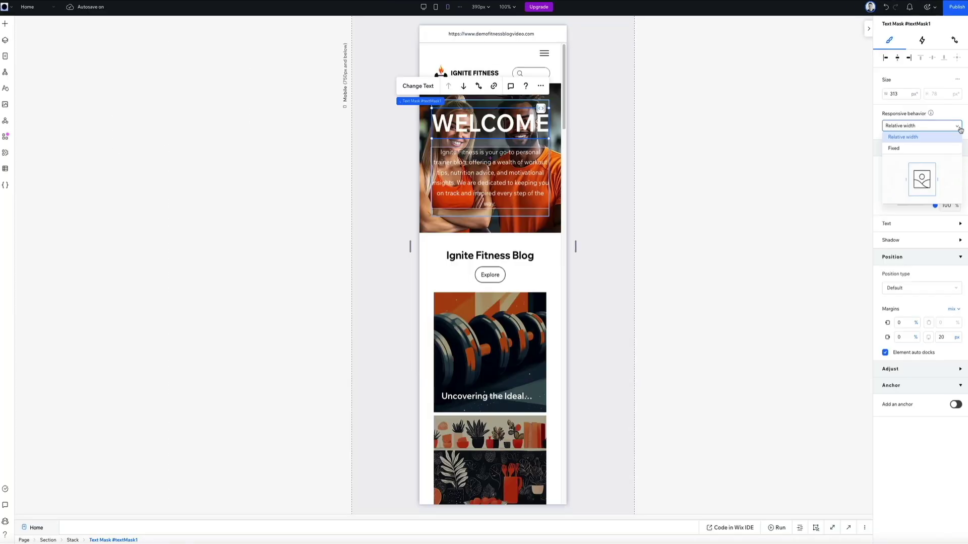
left_click(711, 187)
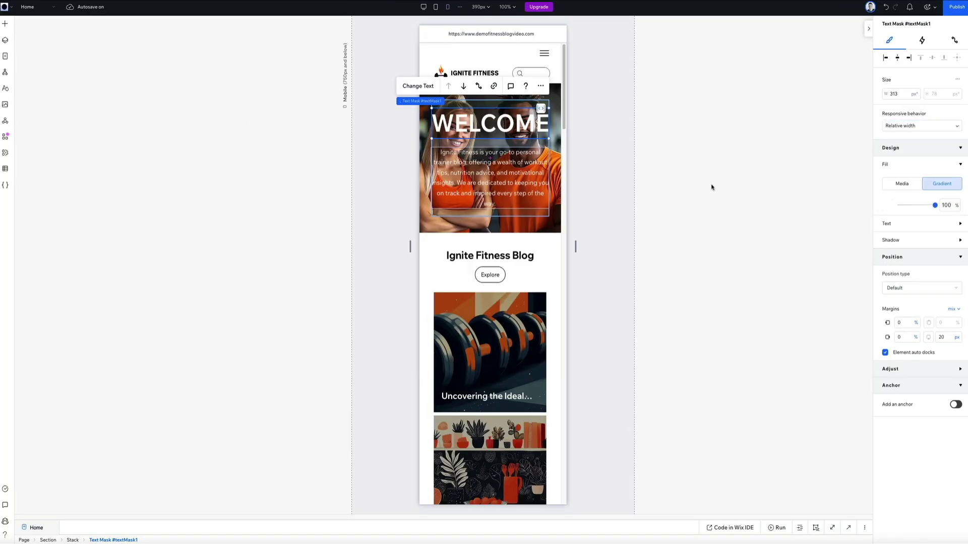
scroll(514, 359, "down", 6)
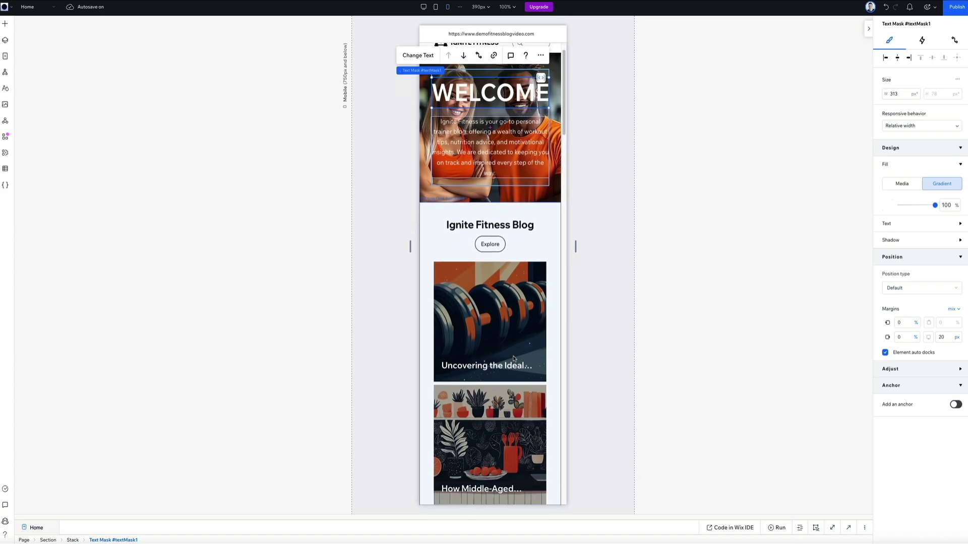
scroll(513, 359, "down", 10)
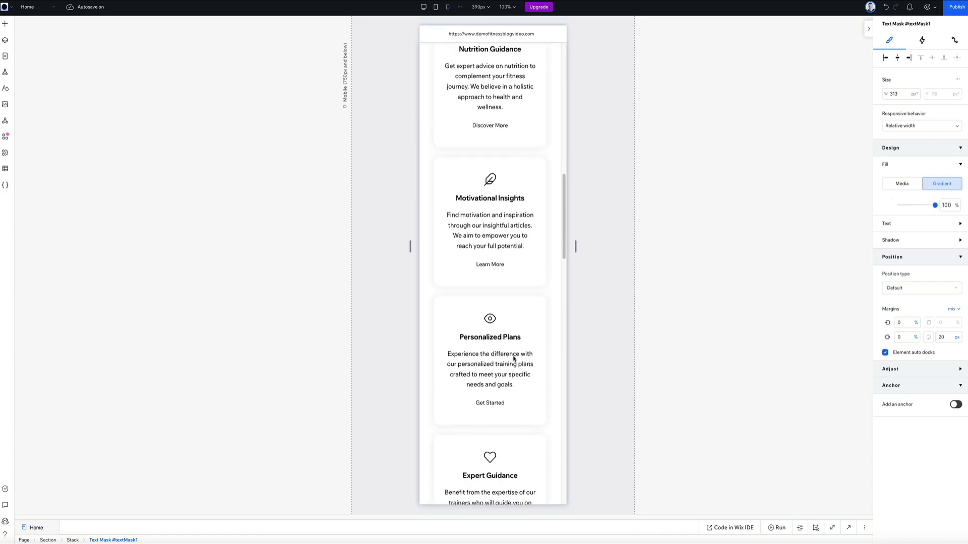
scroll(514, 359, "down", 8)
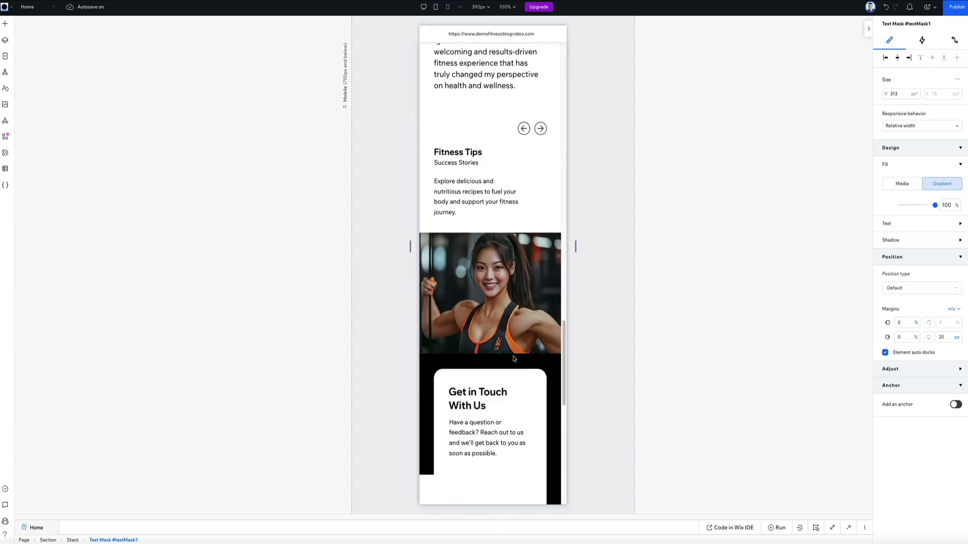
scroll(527, 396, "down", 2)
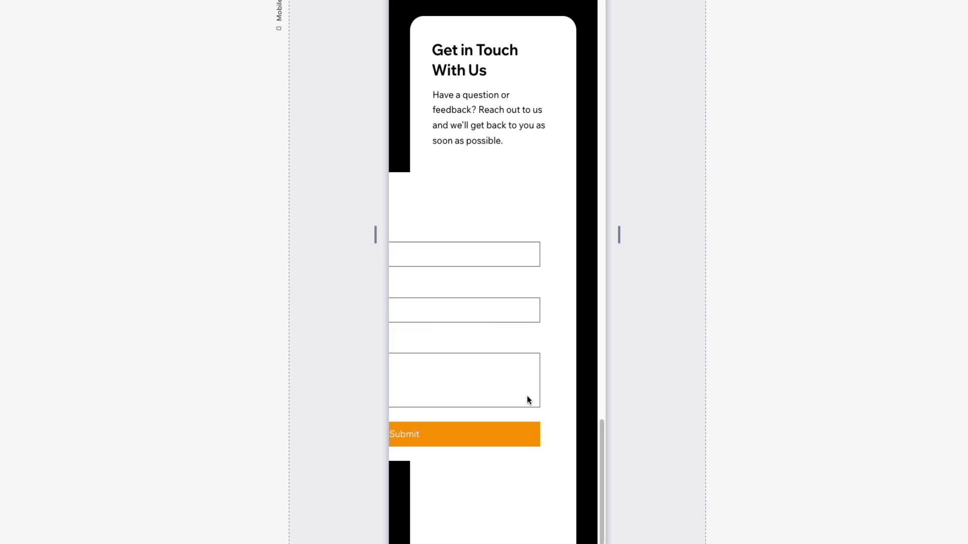
Narrow the Cell #box4 contact form to 244 px and centre it inside the card.
left_click(486, 199)
left_click(463, 220)
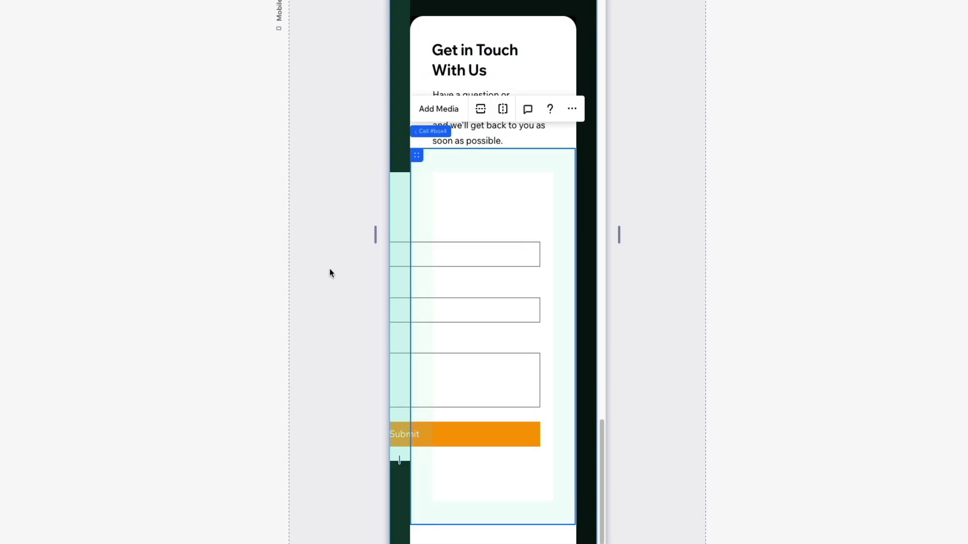
left_click_drag(402, 304, 402, 304)
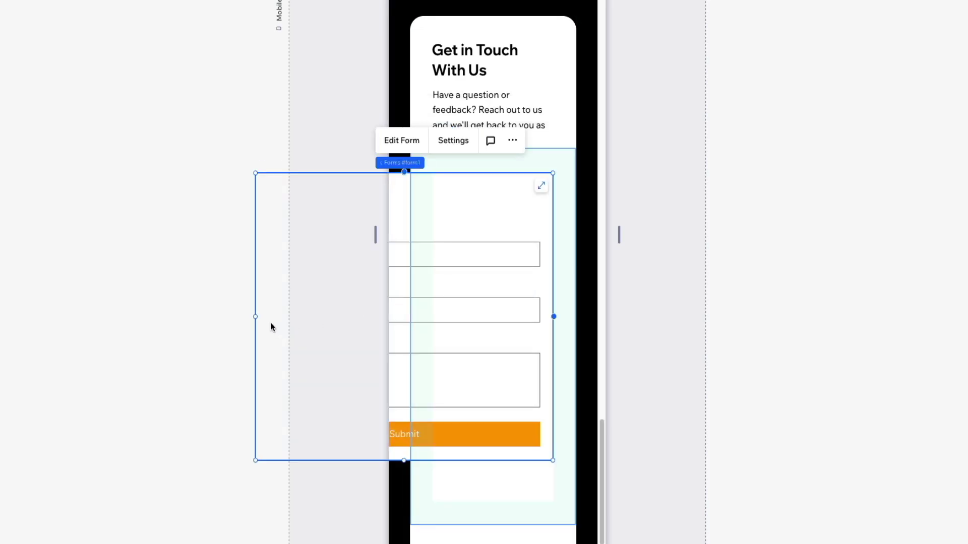
left_click_drag(255, 317, 418, 319)
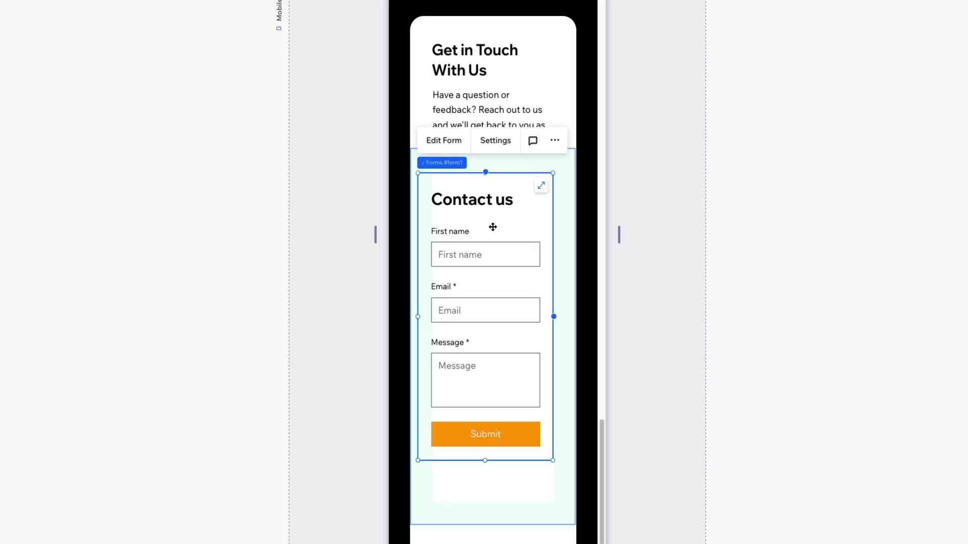
left_click_drag(493, 218, 500, 217)
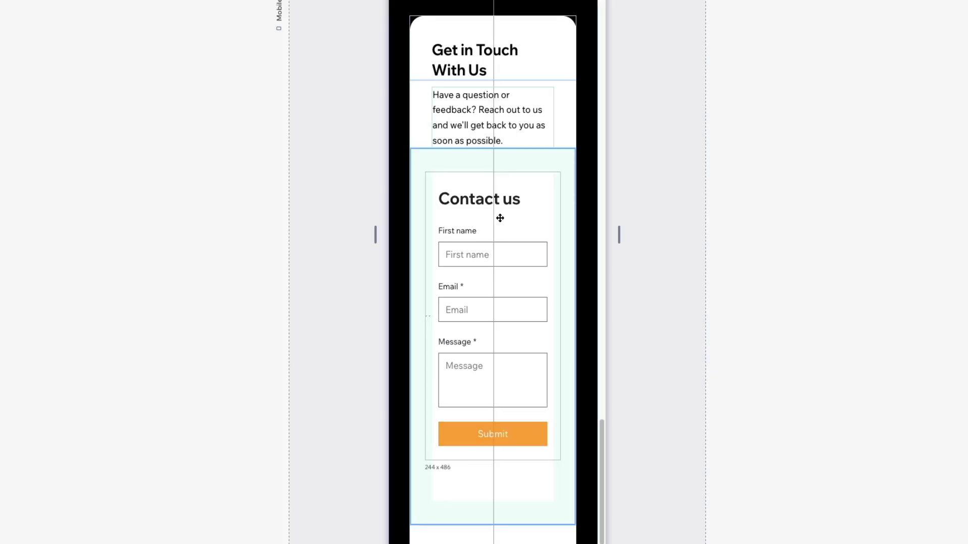
left_click_drag(499, 218, 500, 218)
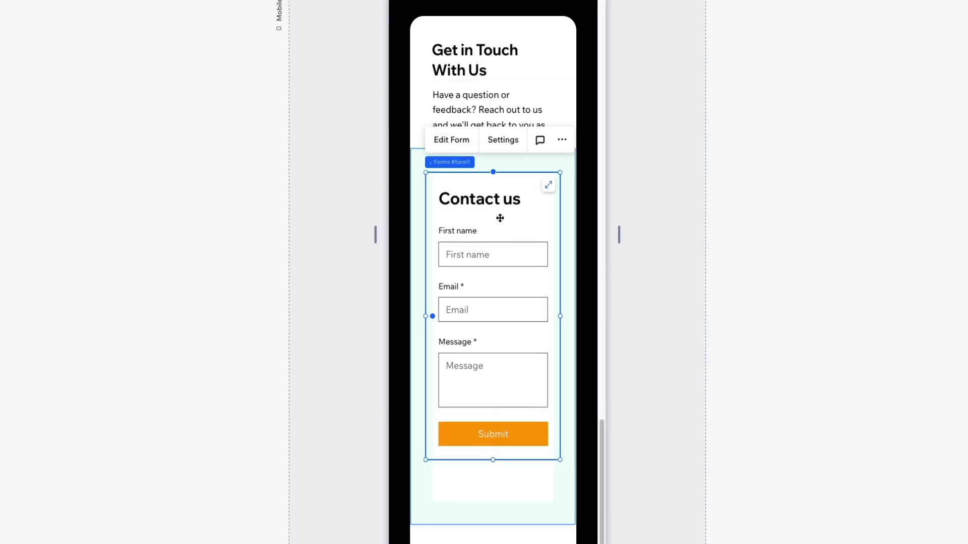
left_click(904, 260)
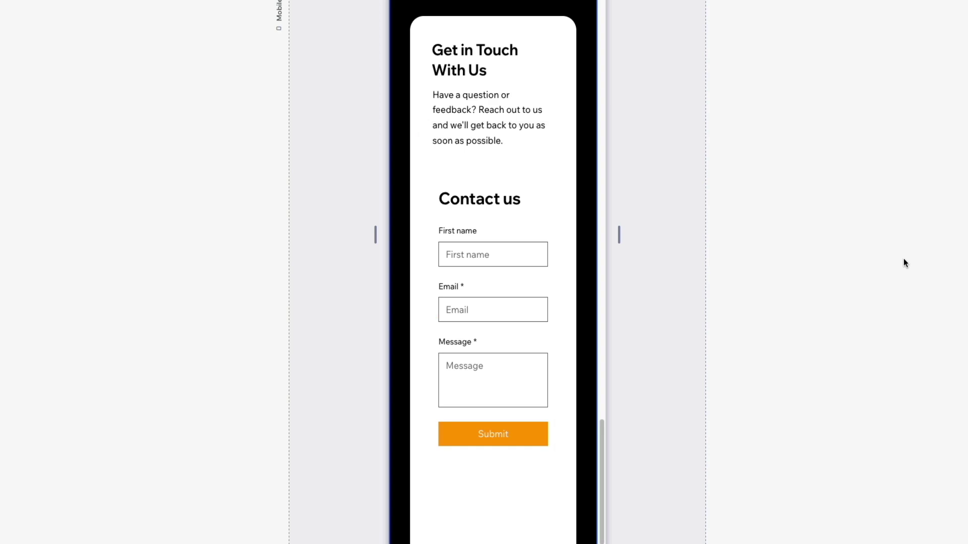